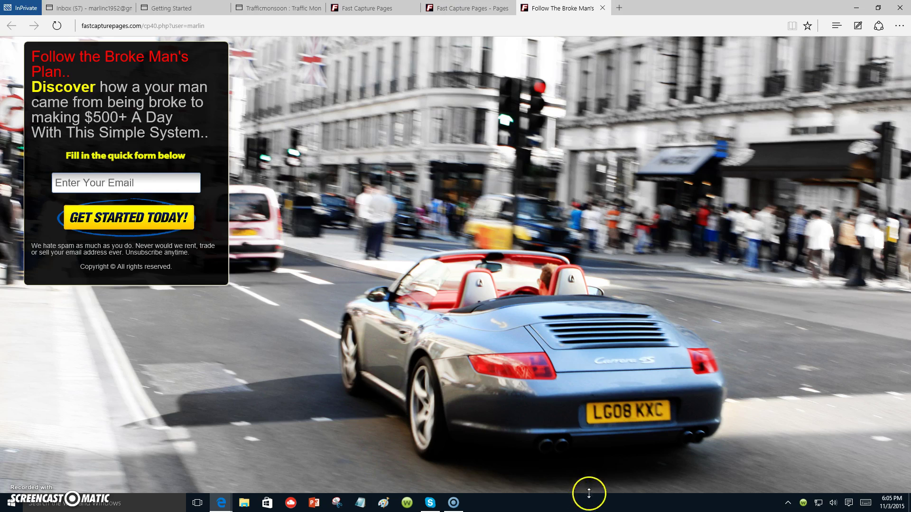
Focus the browser and switch from the capture page to the Trafficmonsoon tab
click(590, 494)
click(165, 8)
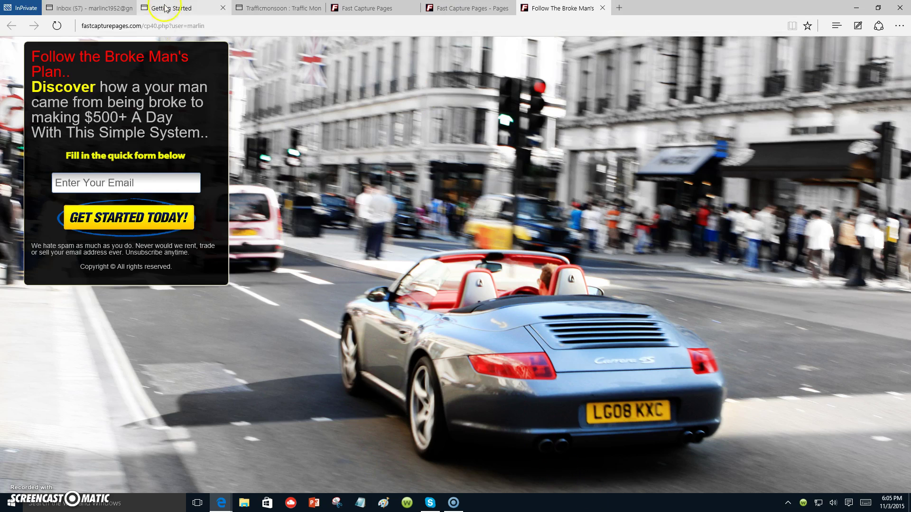
click(277, 8)
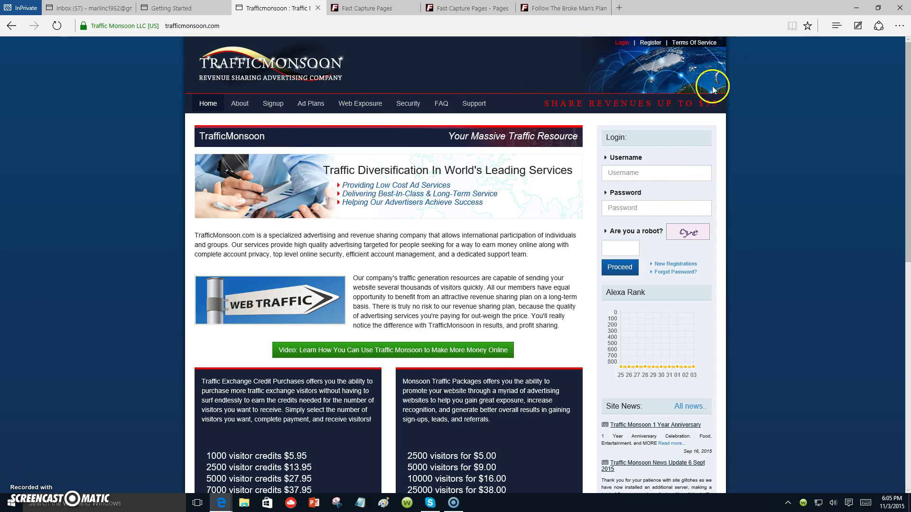
click(648, 176)
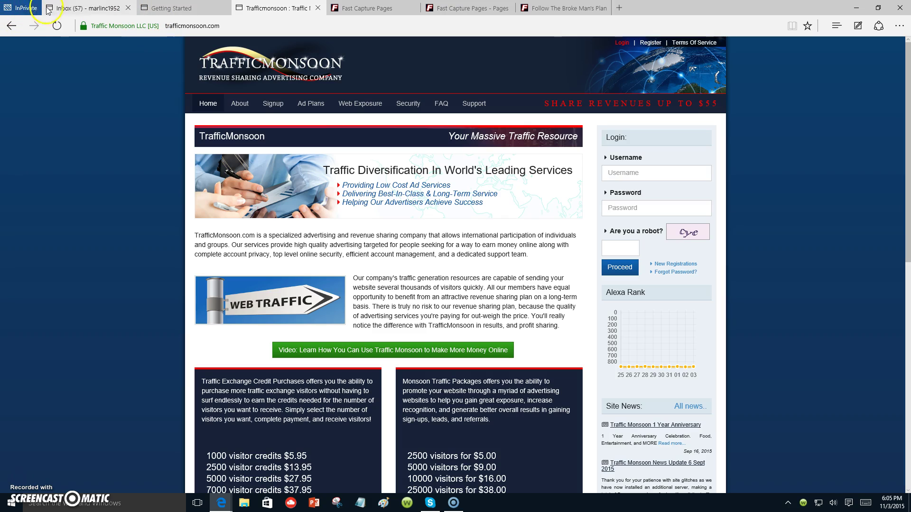
Switch to the Gmail Inbox tab with its AWeber subscriber notifications
click(70, 8)
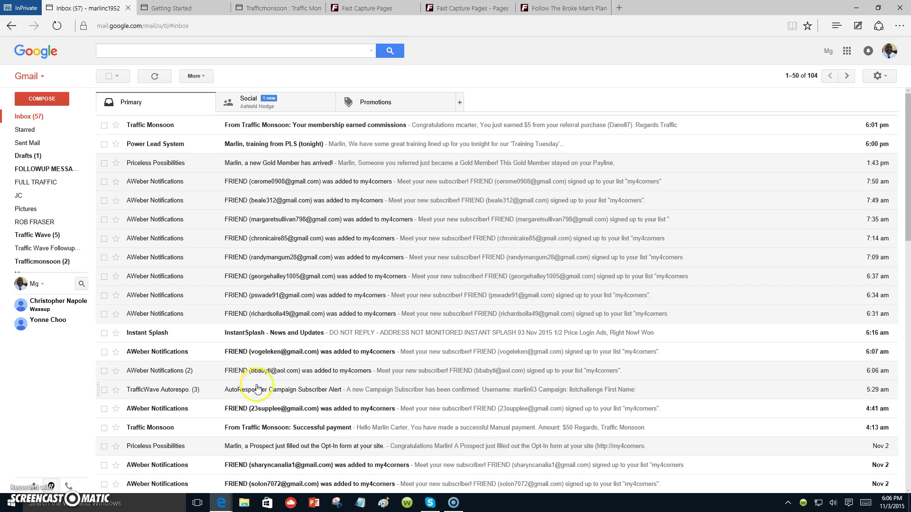
scroll(266, 385, down, 3)
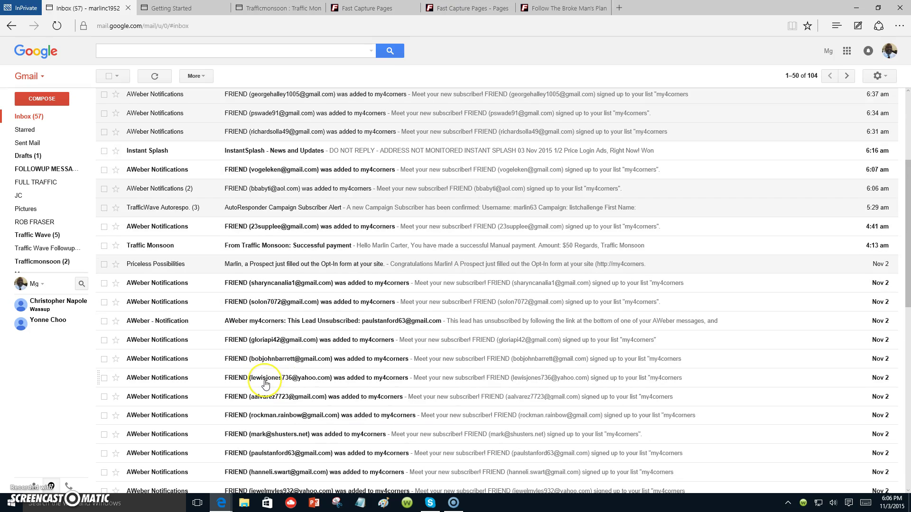
scroll(266, 384, down, 2)
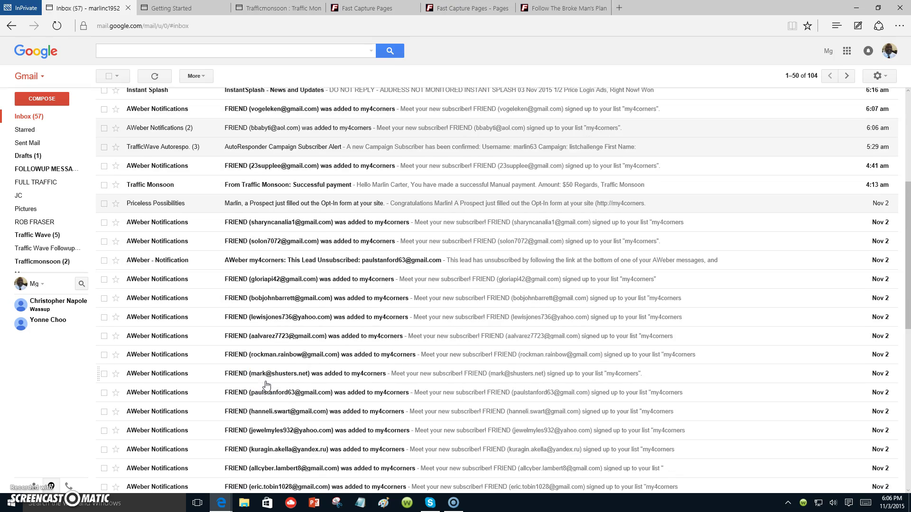
scroll(266, 385, down, 1)
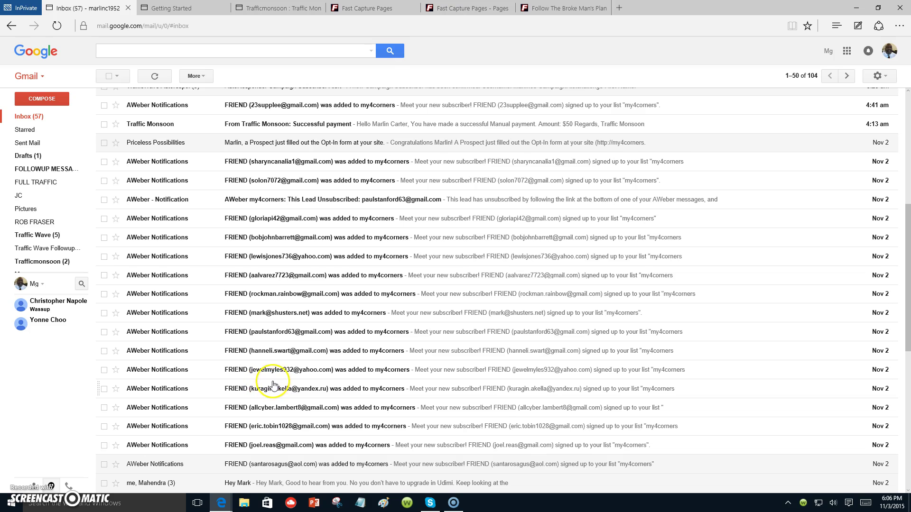
scroll(271, 386, down, 1)
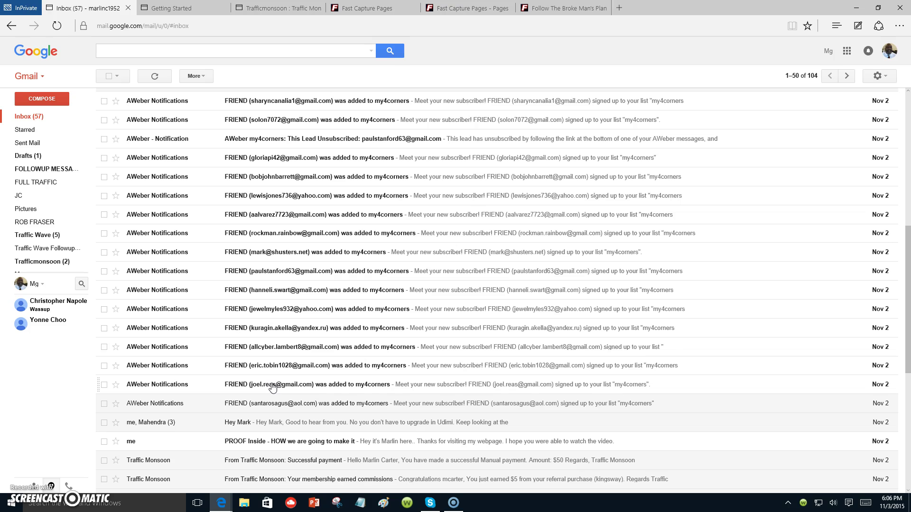
scroll(272, 388, up, 3)
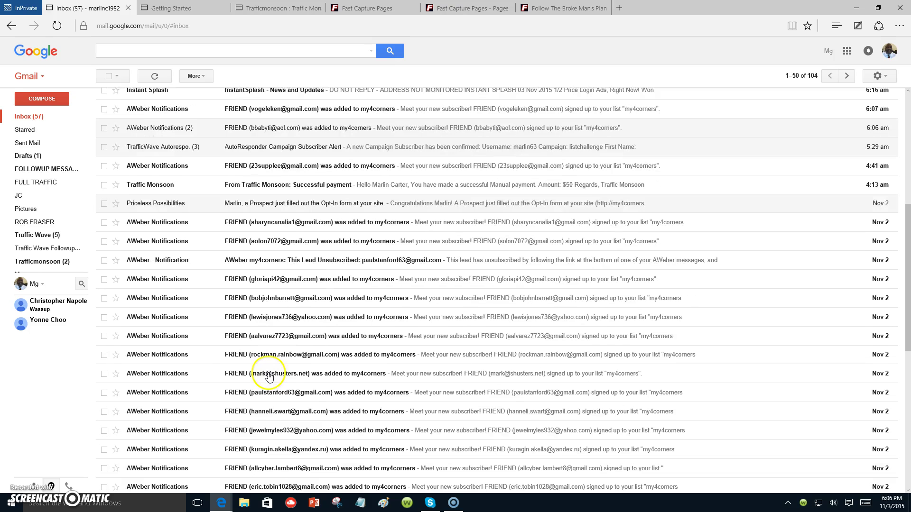
scroll(254, 349, up, 4)
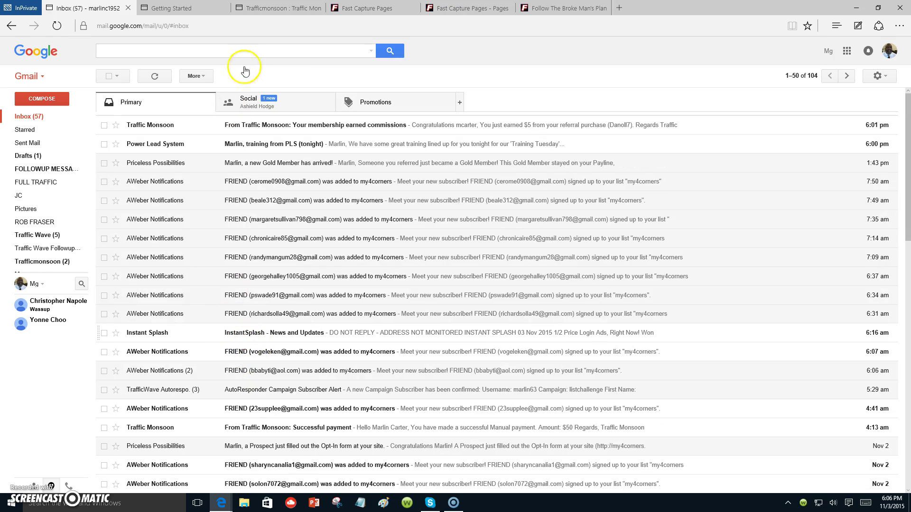
Switch to the 'Fast Capture Pages - Pages' tab listing six capture pages
click(462, 8)
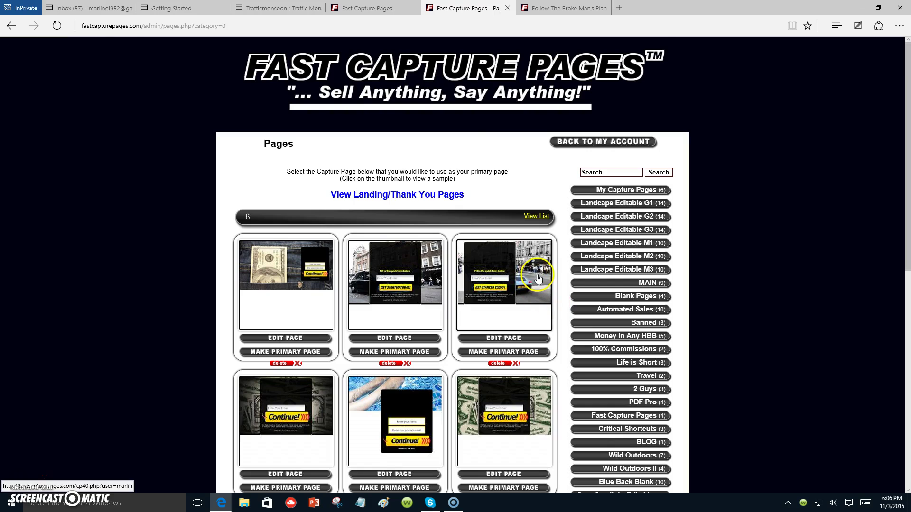
Move from the sales page through the Pages tab to 'Follow The Broke Man's Plan'
click(367, 8)
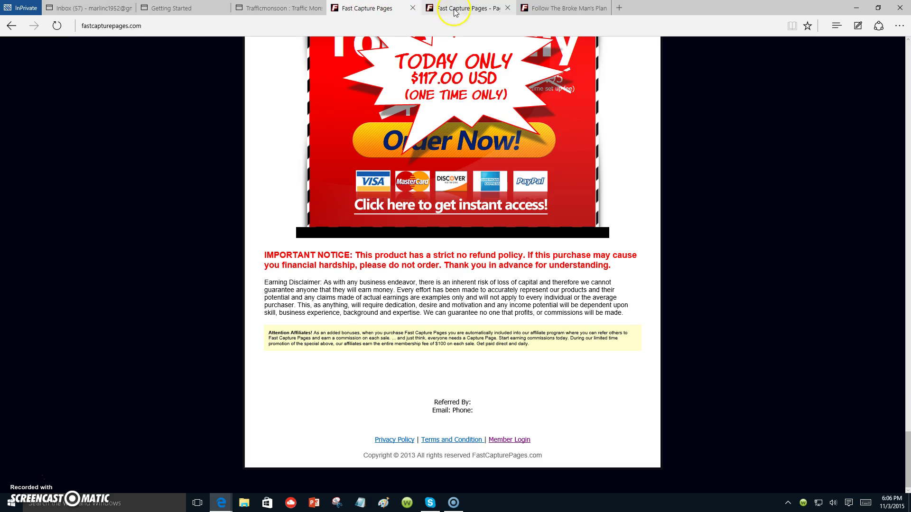
click(466, 8)
click(563, 8)
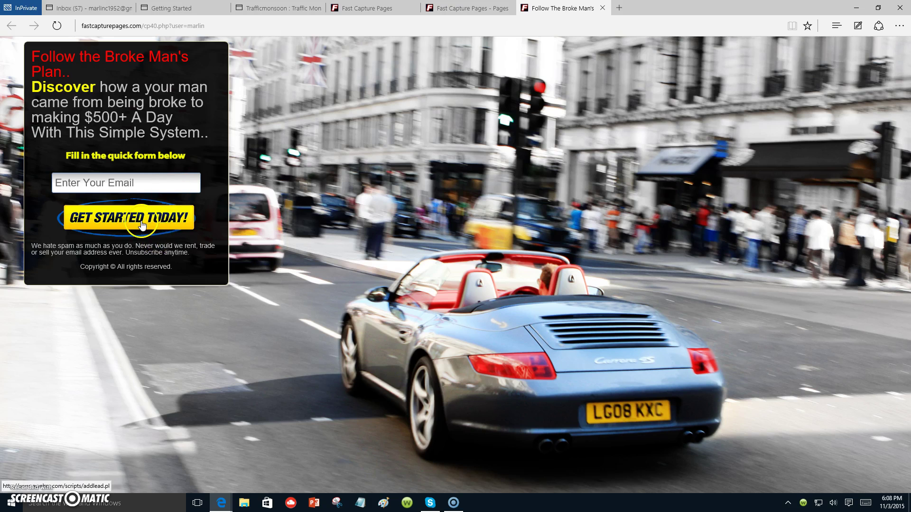
Revisit the Fast Capture Pages admin list, then switch to the Trafficmonsoon tab
click(468, 8)
mouse_move(603, 142)
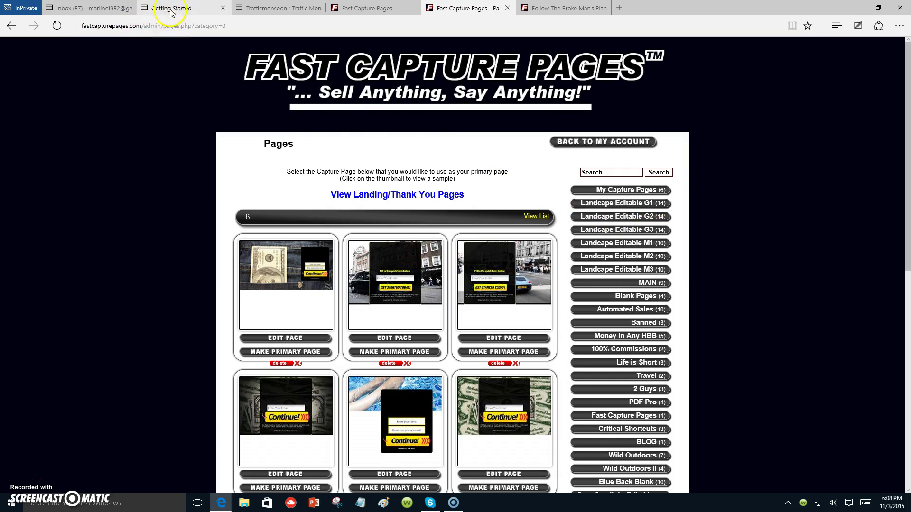
click(270, 8)
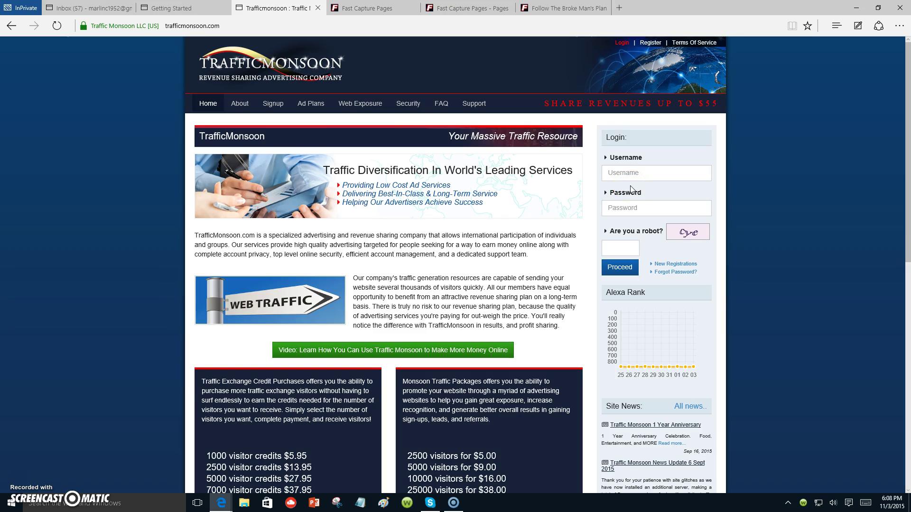
Fill in username, password and captcha on the Traffic Monsoon login form and submit
click(636, 177)
click(640, 173)
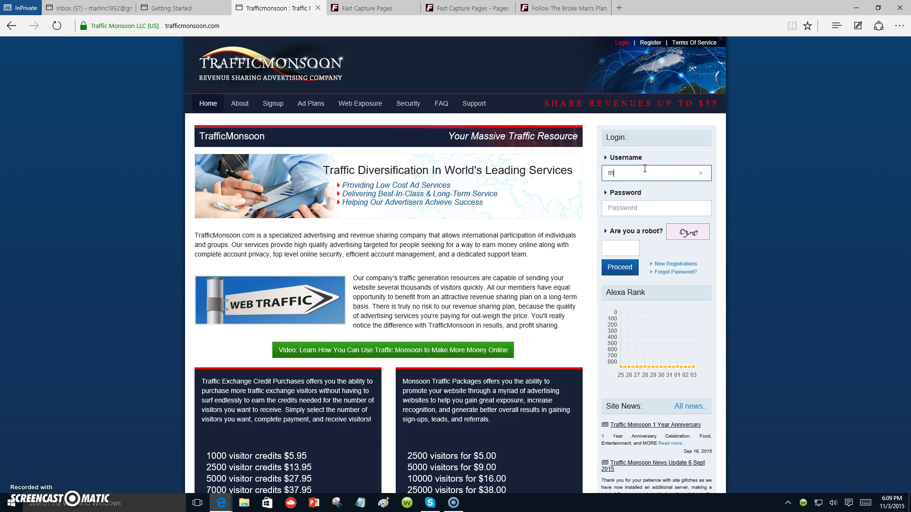
key(Tab)
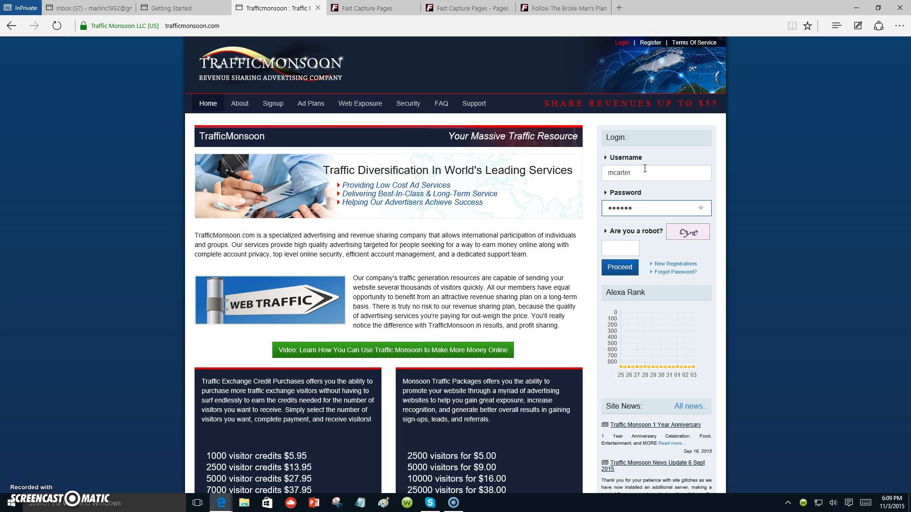
key(Tab)
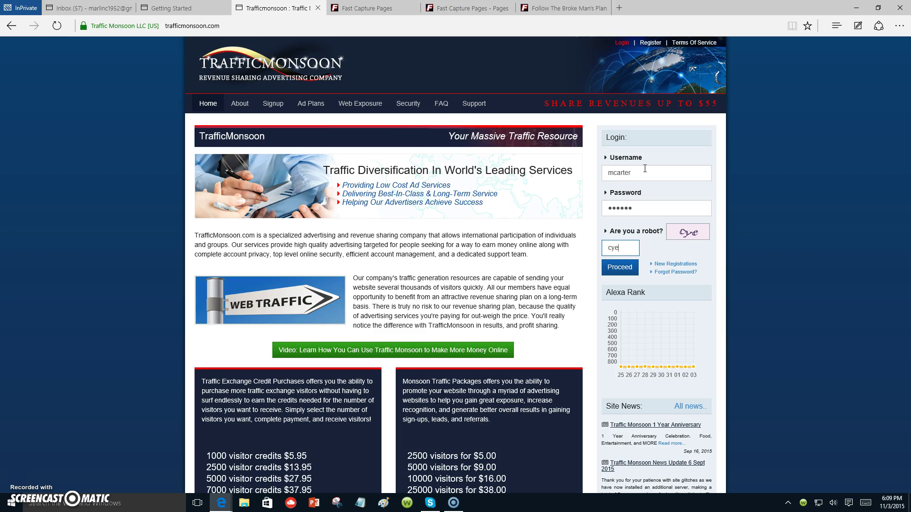
key(Return)
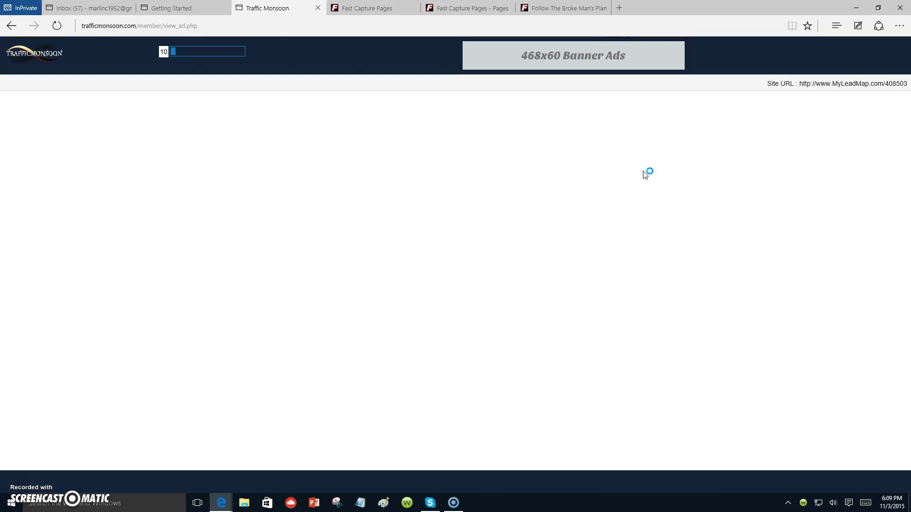
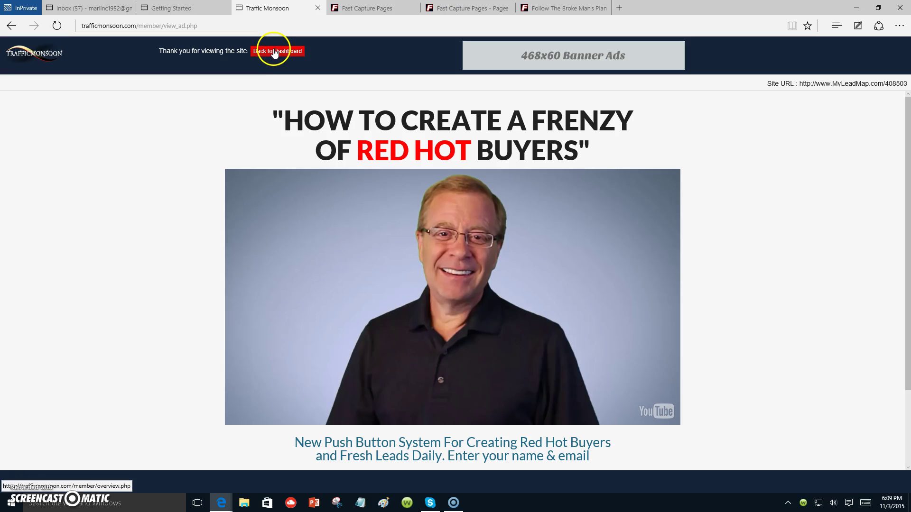
Leave the viewed ad and return to the member dashboard with its $50.768 balance
click(275, 52)
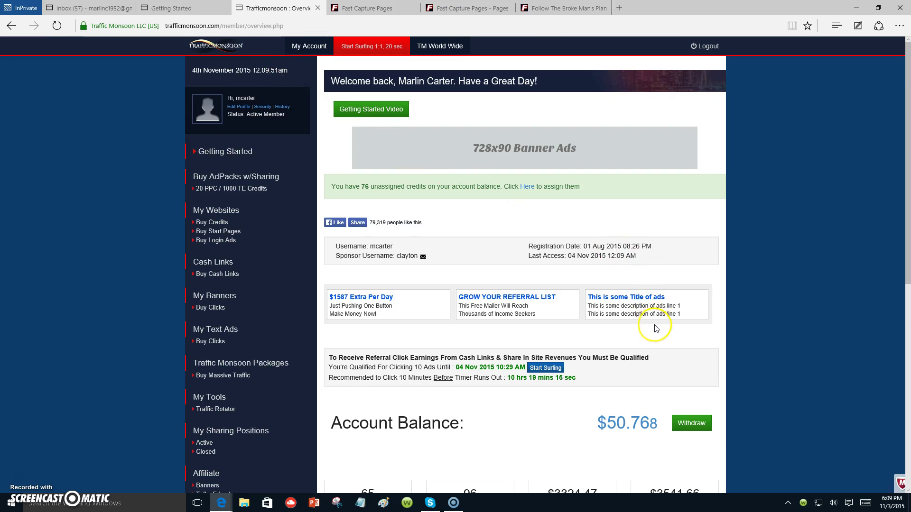
scroll(655, 327, down, 3)
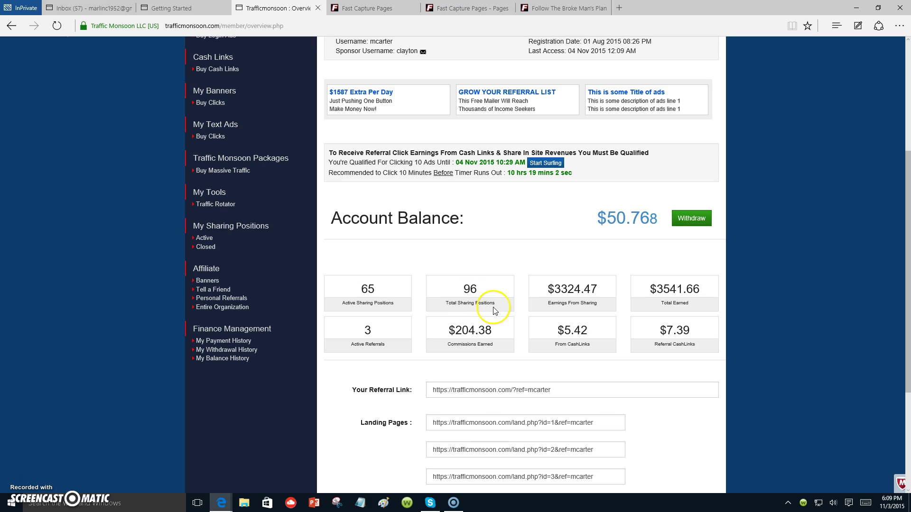
scroll(494, 311, up, 5)
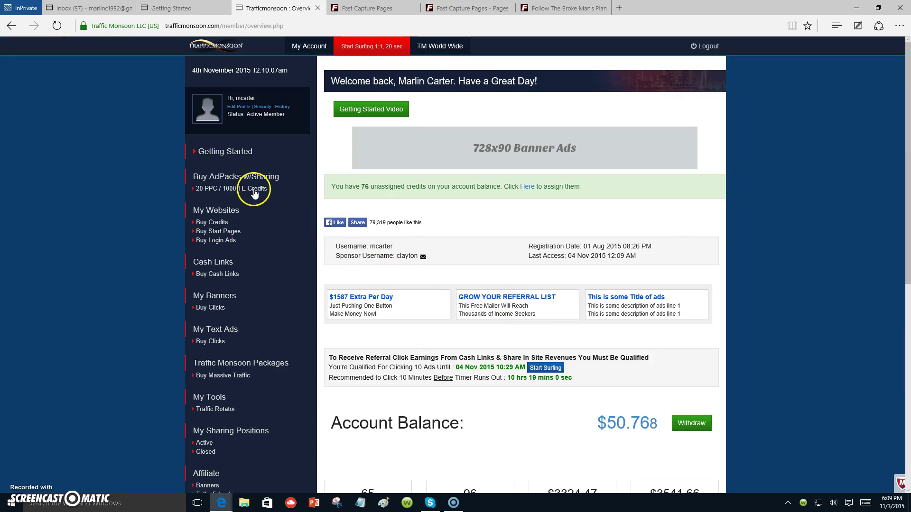
scroll(494, 221, down, 5)
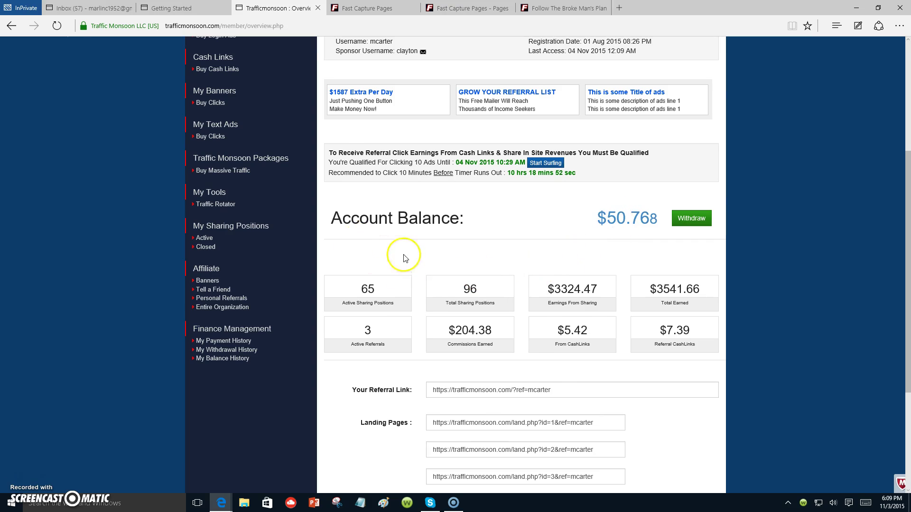
scroll(406, 257, up, 5)
Open the 20 PPC / 1000 TE Credits page listing the banner campaigns
click(228, 188)
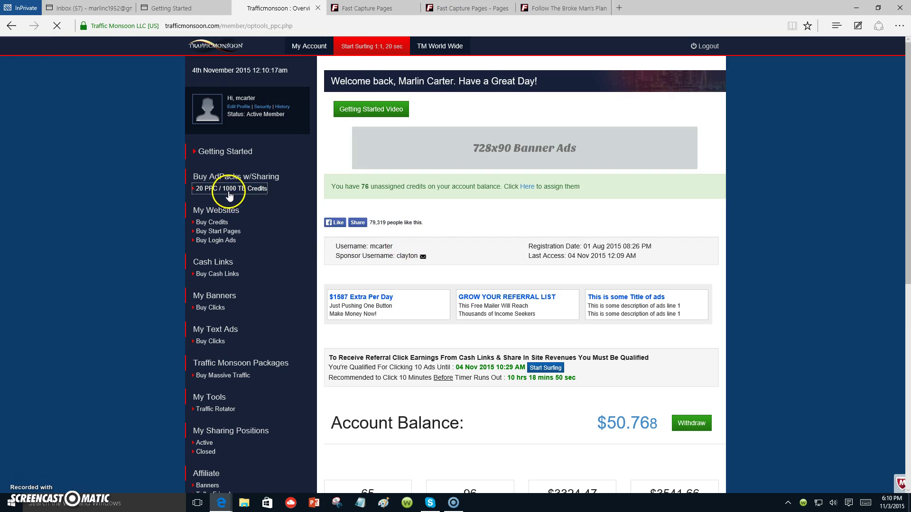
scroll(572, 292, down, 3)
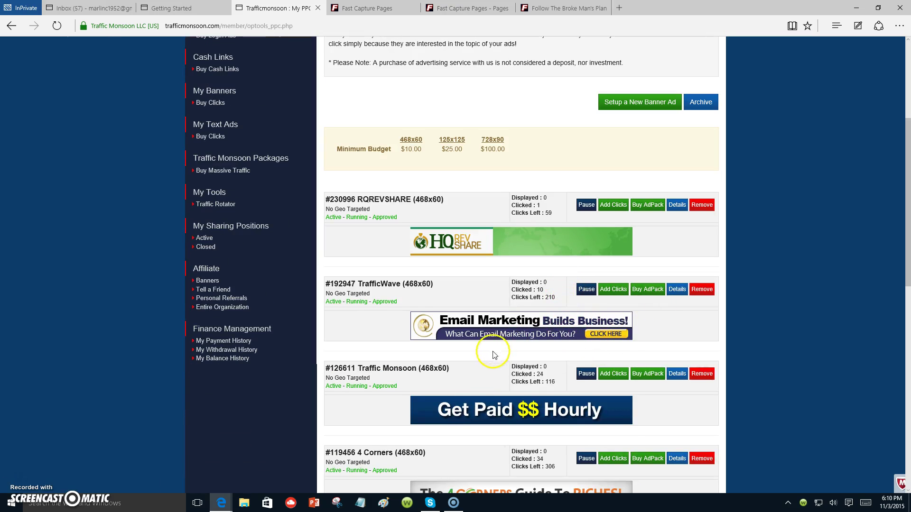
scroll(546, 406, down, 3)
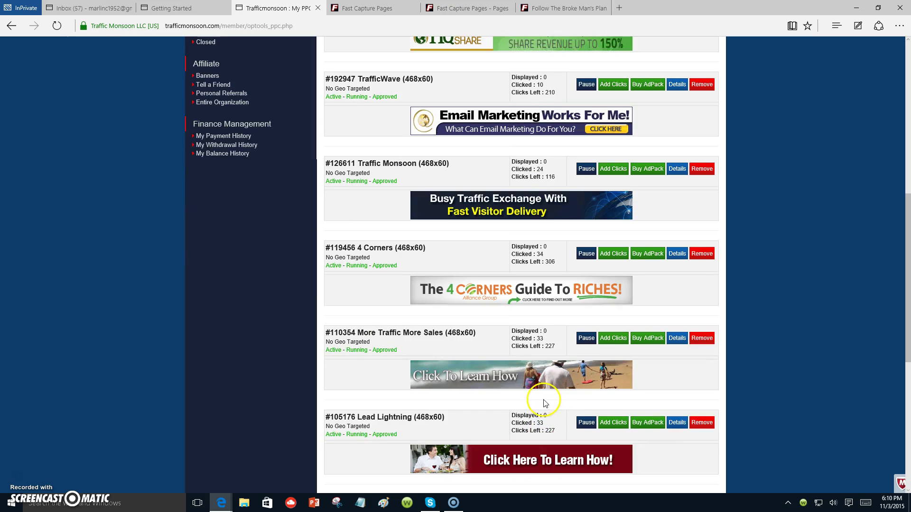
scroll(545, 400, down, 3)
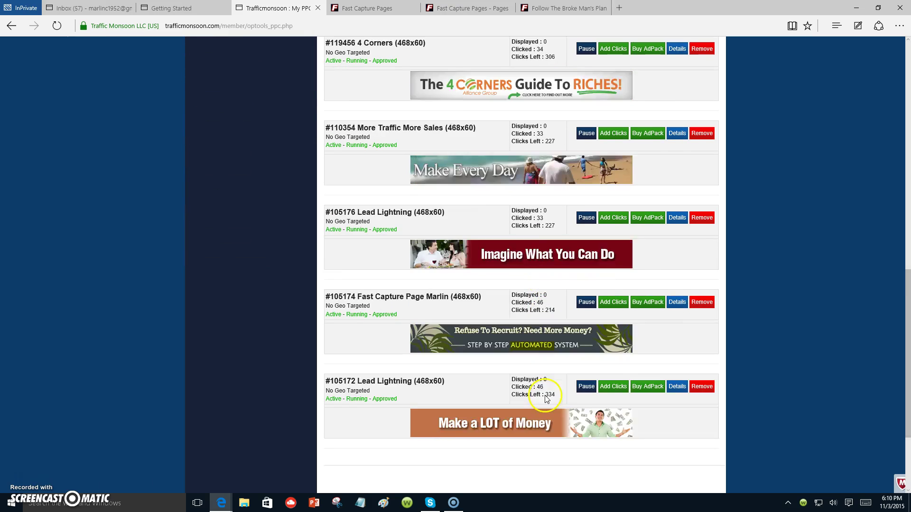
scroll(544, 400, up, 2)
scroll(545, 395, down, 1)
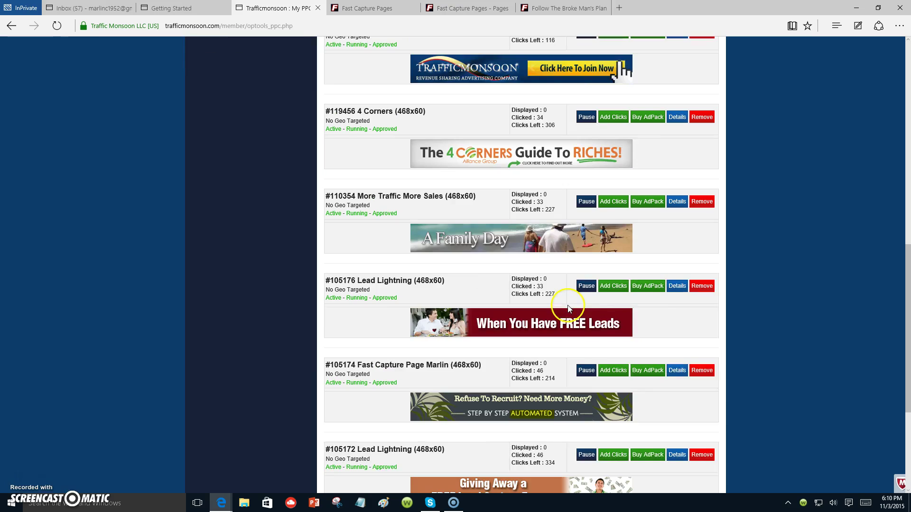
scroll(598, 354, down, 3)
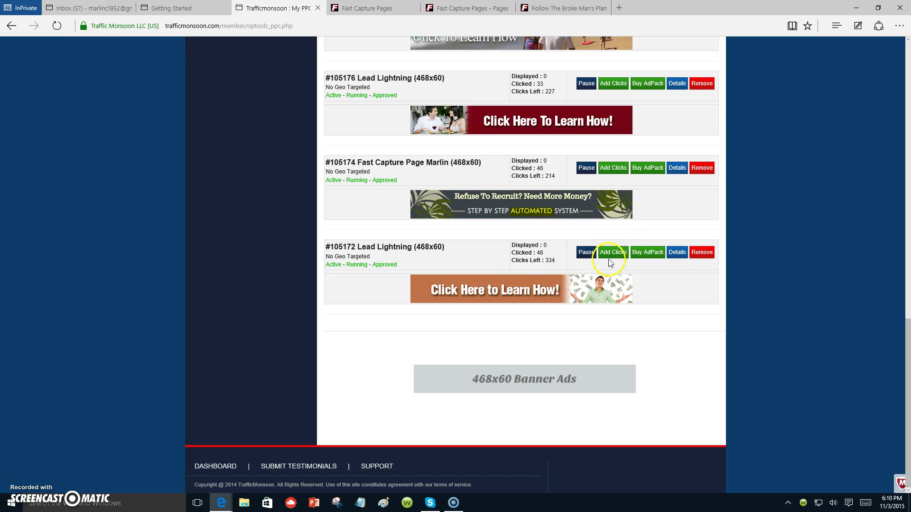
Buy a $50 ad pack for banner #105172, paying from the account balance
click(647, 252)
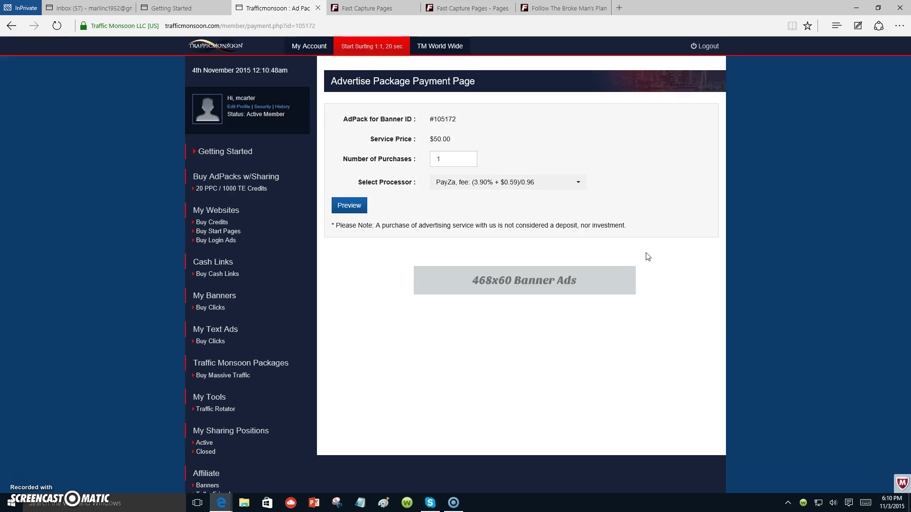
click(578, 183)
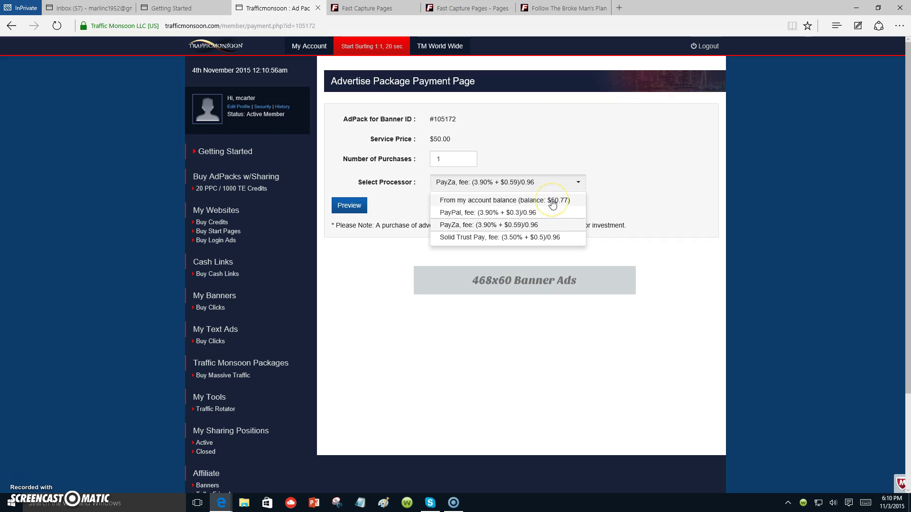
click(553, 201)
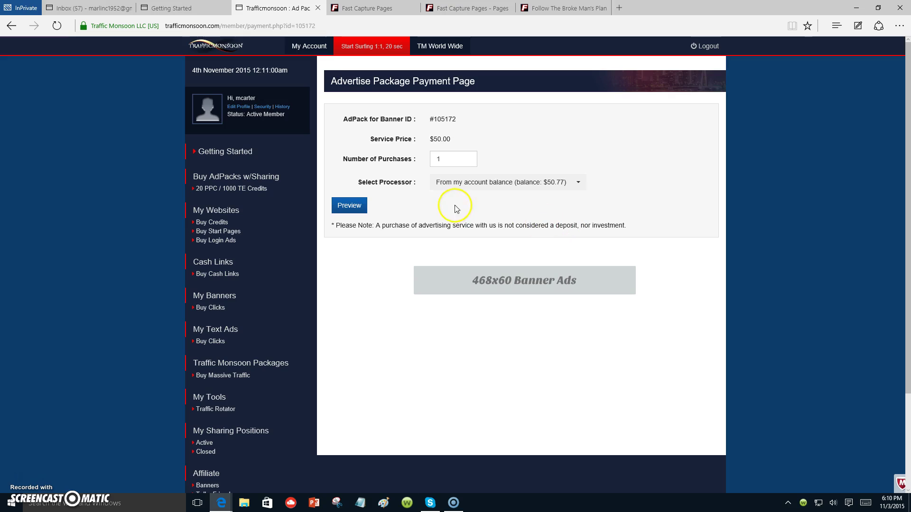
click(349, 205)
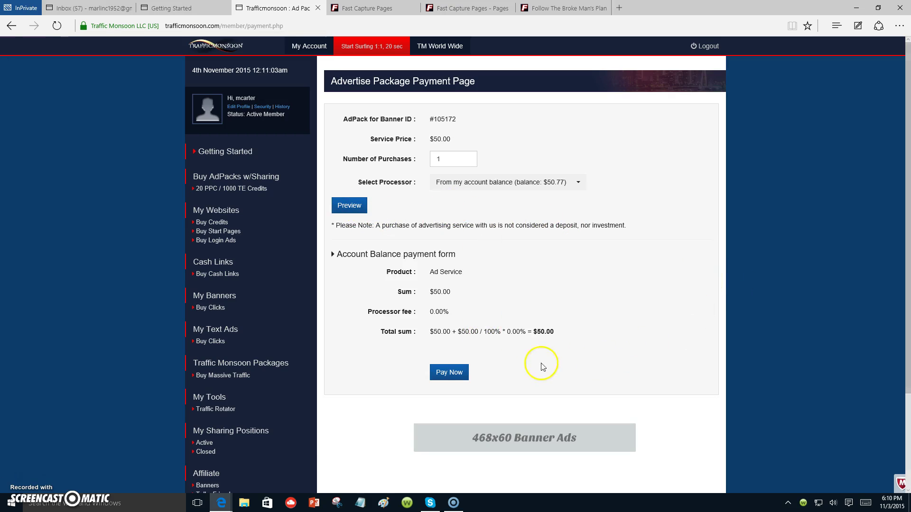
click(450, 375)
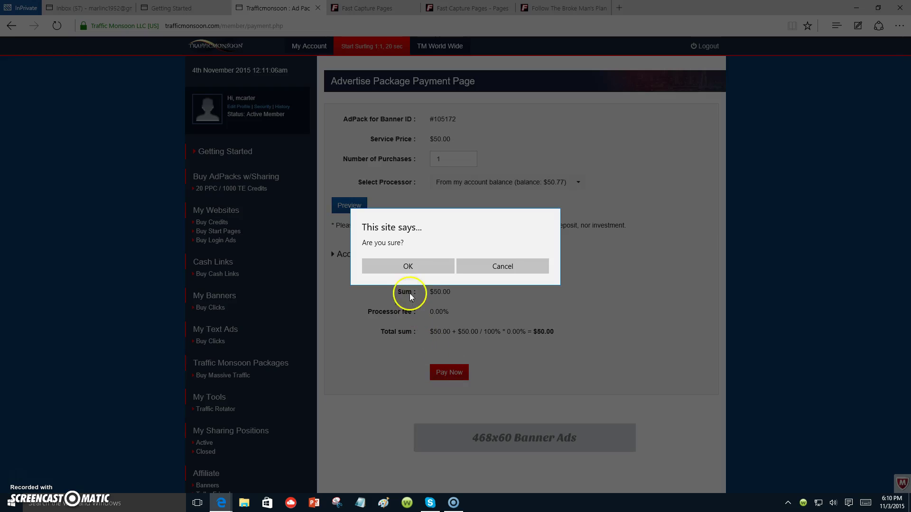
click(409, 268)
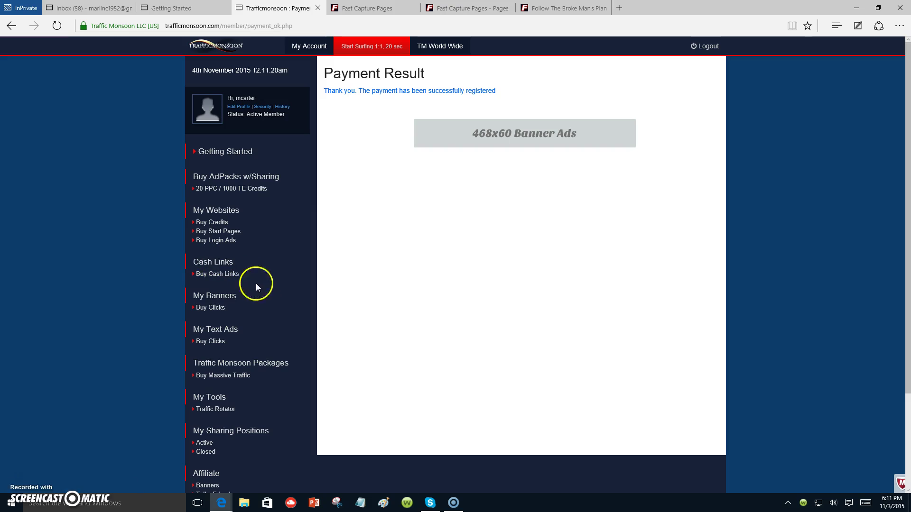
Check the $0.768 balance under My Account and open a cash link
click(309, 46)
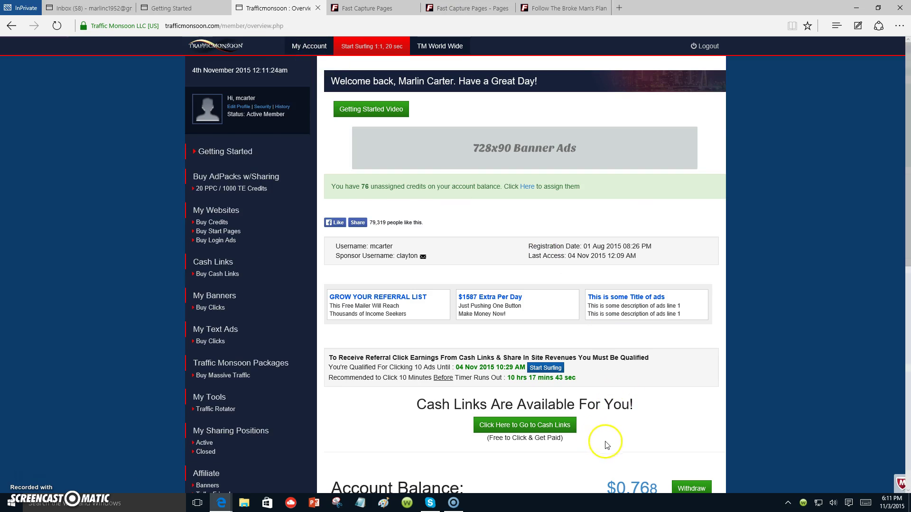
scroll(615, 445, down, 1)
scroll(615, 445, down, 3)
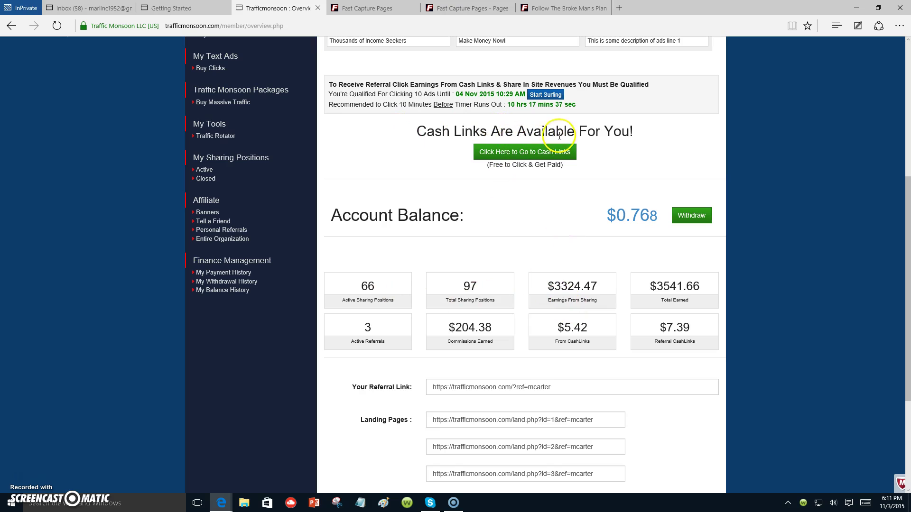
click(537, 155)
scroll(584, 263, down, 2)
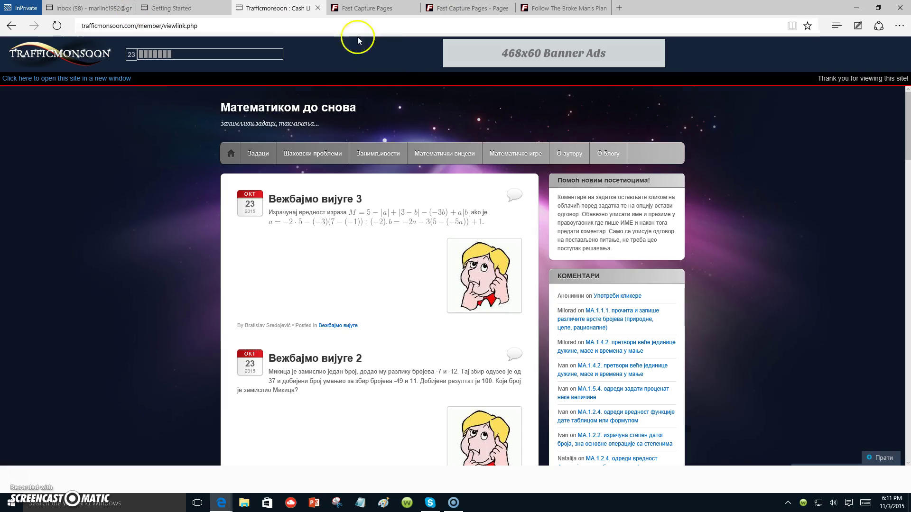
Delete one capture page in Fast Capture Pages, leaving five
click(366, 8)
click(465, 7)
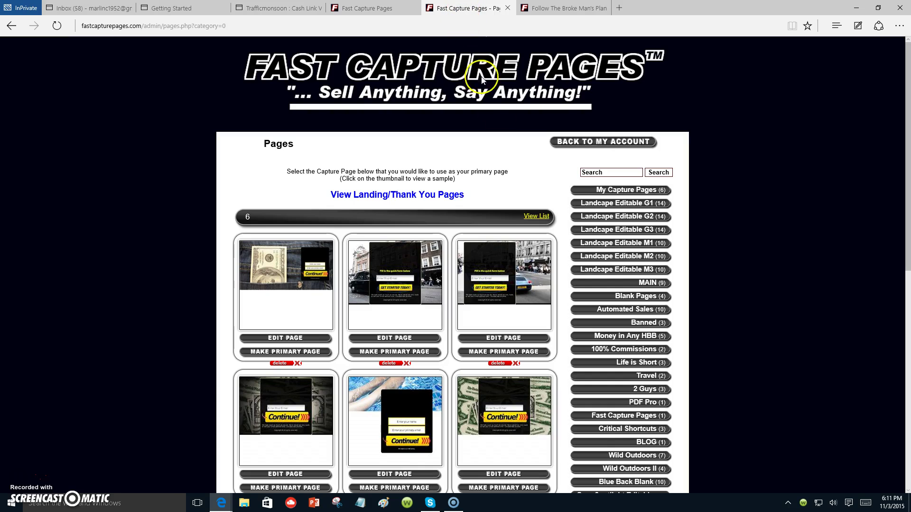
click(609, 235)
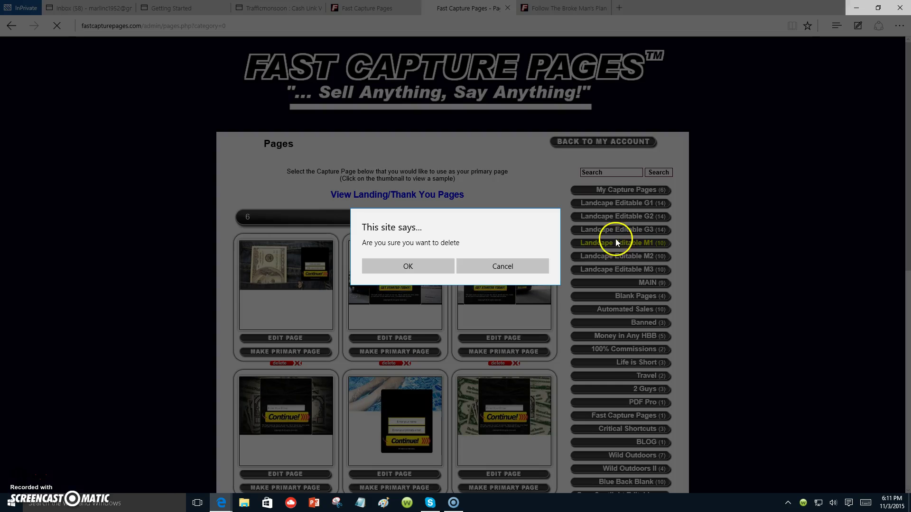
click(398, 271)
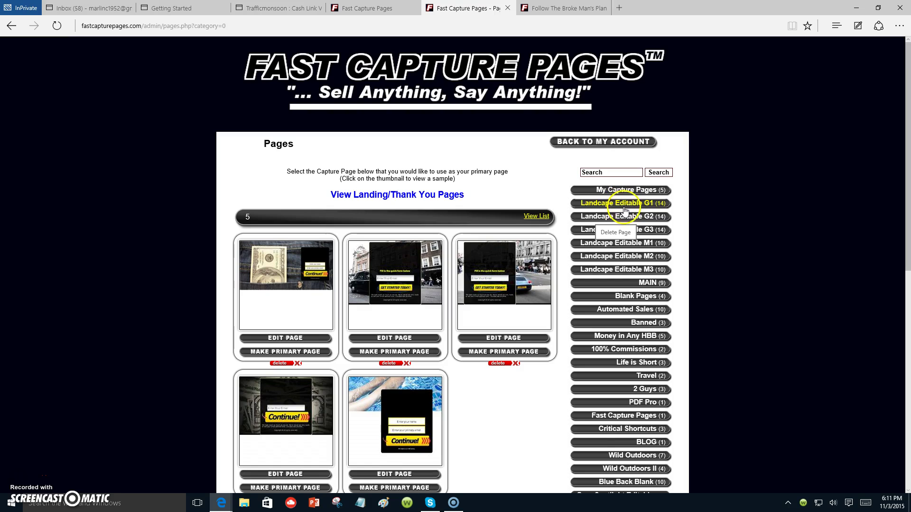
scroll(621, 288, down, 5)
scroll(621, 289, up, 4)
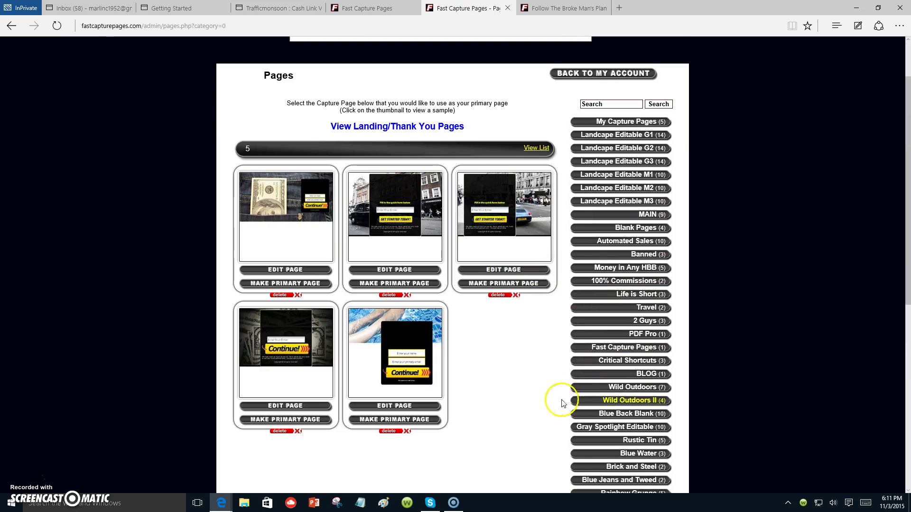
Browse the Life is Short templates, then go to the Power Lead System getting-started page
click(638, 295)
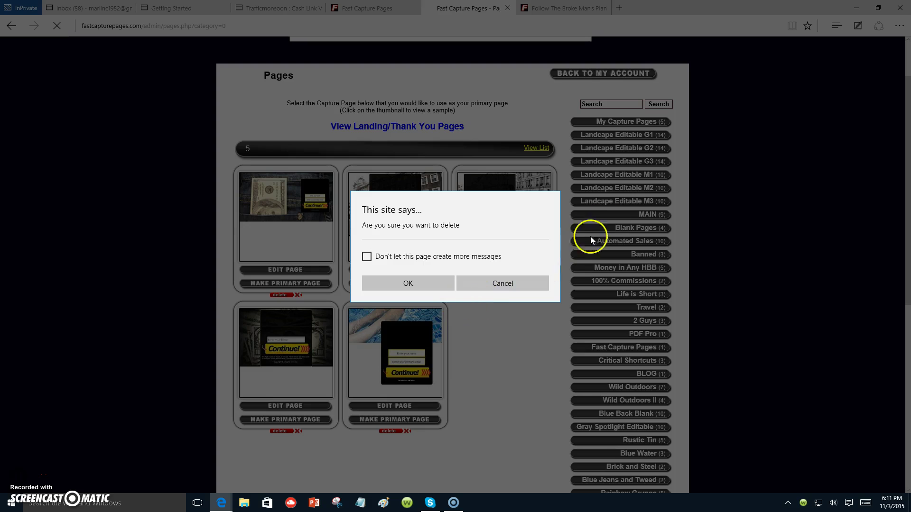
click(526, 283)
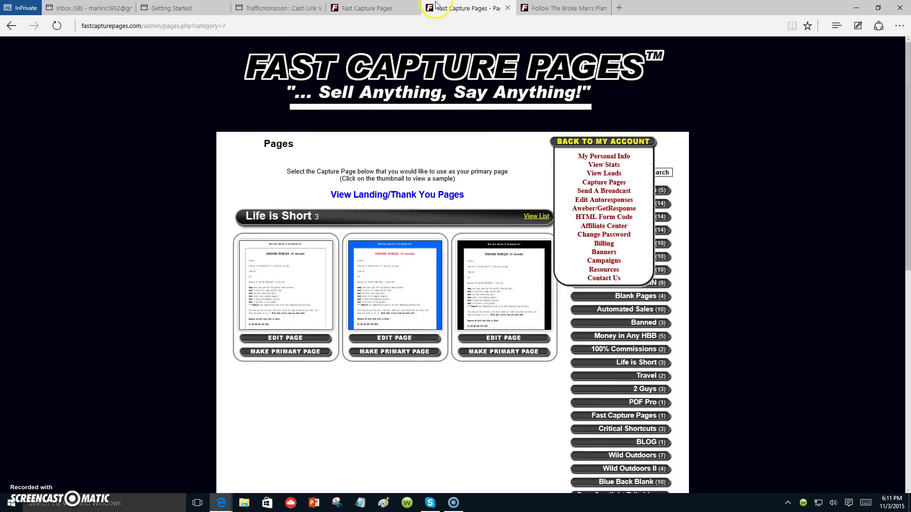
click(270, 8)
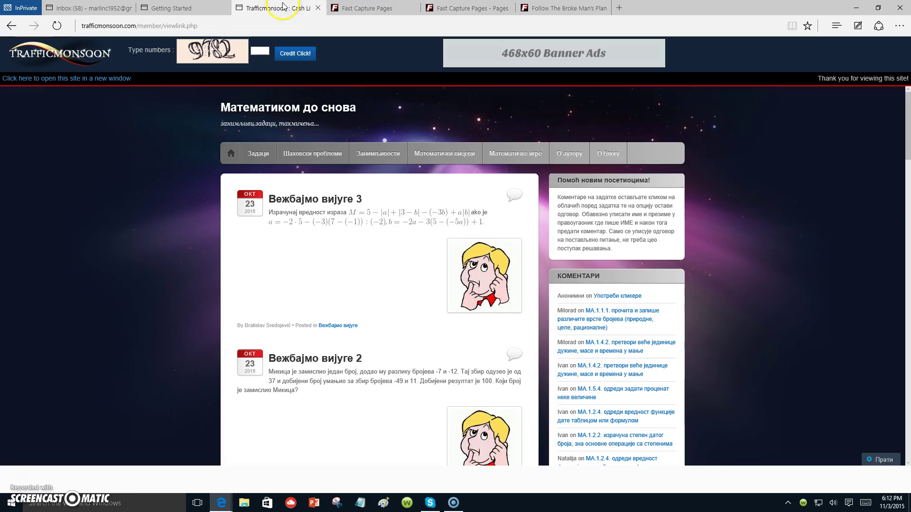
click(366, 7)
click(172, 8)
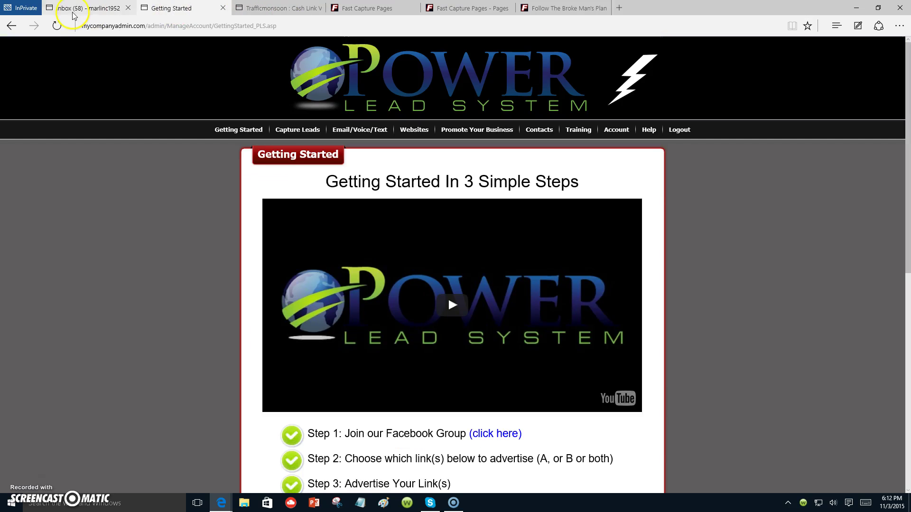